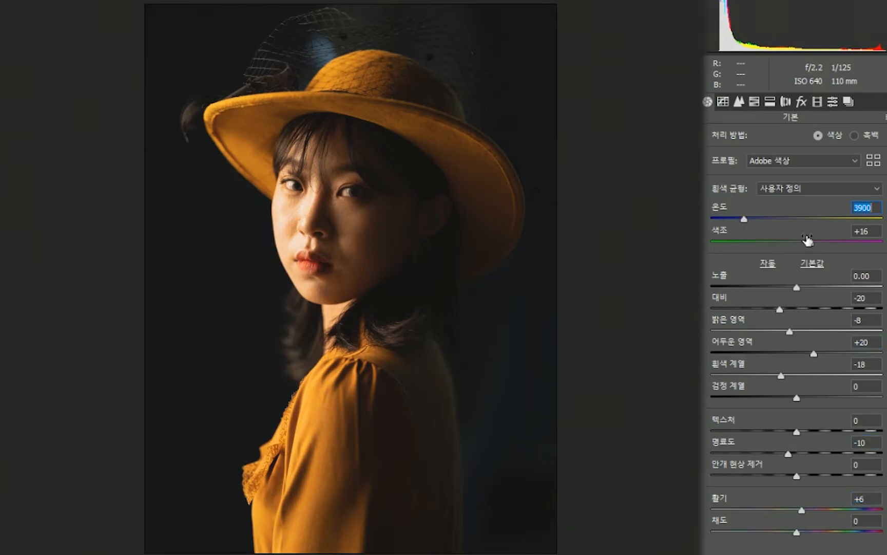
# Set HSL saturation to red +19, orange -7, yellow -8, aqua +12 and blue +14, and hue to orange +20, yellow -8 and blue +33.
pyautogui.click(739, 101)
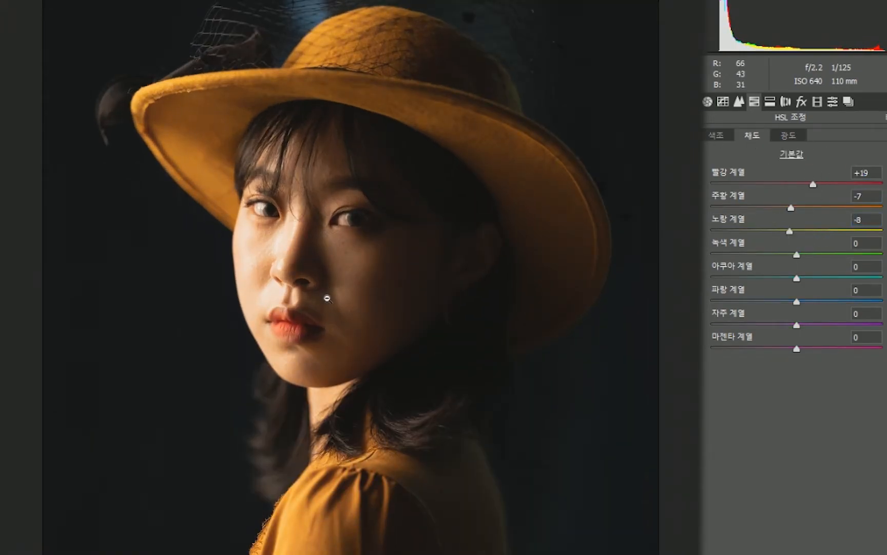
pyautogui.keyDown('alt'); pyautogui.click(327, 298); pyautogui.keyUp('alt')
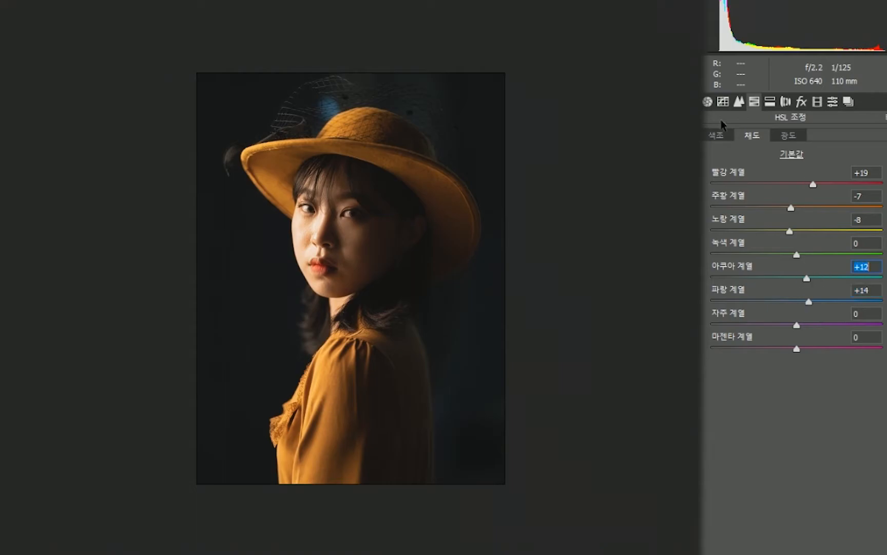
pyautogui.click(718, 135)
pyautogui.moveTo(804, 229); pyautogui.dragTo(770, 230)
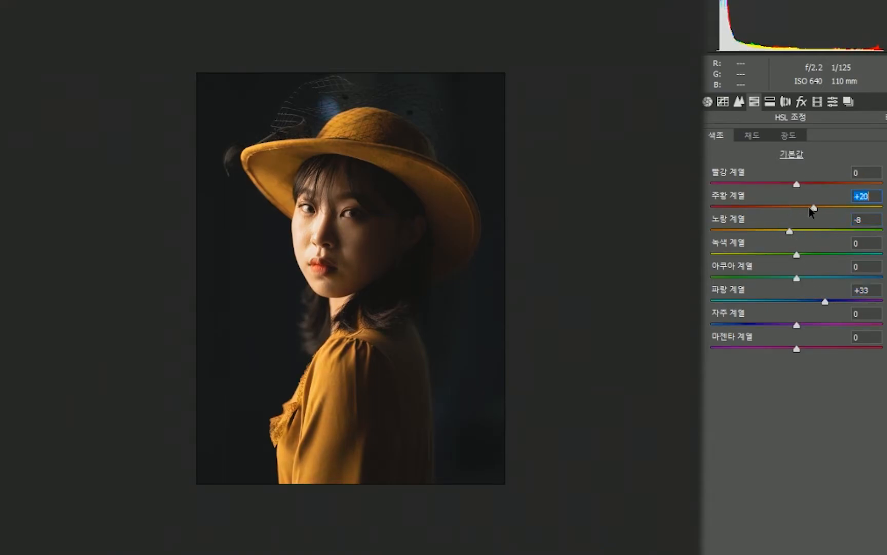
# Apply split toning with highlights at hue 18, saturation 9 and shadows at hue 218, saturation 13.
pyautogui.click(770, 101)
pyautogui.moveTo(712, 182); pyautogui.dragTo(730, 182)
pyautogui.moveTo(711, 268); pyautogui.dragTo(801, 268)
pyautogui.moveTo(712, 293); pyautogui.dragTo(728, 292)
pyautogui.moveTo(726, 185); pyautogui.dragTo(727, 183)
pyautogui.moveTo(801, 269); pyautogui.dragTo(815, 268)
pyautogui.moveTo(725, 292); pyautogui.dragTo(735, 280)
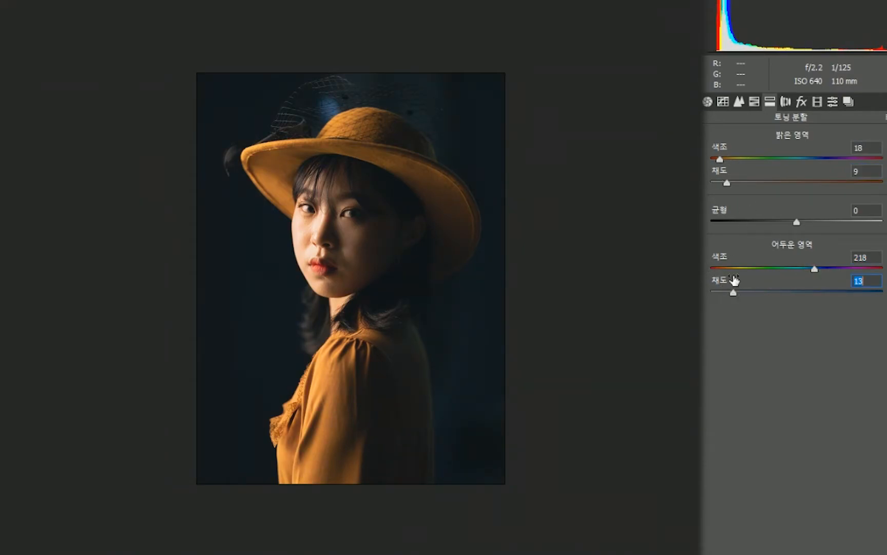
# Shape the point tone curves of the red and blue channels, adding points in the red highlights and midtones and the blue shadows.
pyautogui.click(723, 101)
pyautogui.click(782, 181)
pyautogui.click(778, 204)
pyautogui.click(845, 240)
pyautogui.moveTo(812, 270); pyautogui.dragTo(793, 287)
pyautogui.click(799, 181)
pyautogui.click(778, 228)
pyautogui.click(751, 330)
pyautogui.click(801, 181)
pyautogui.click(770, 205)
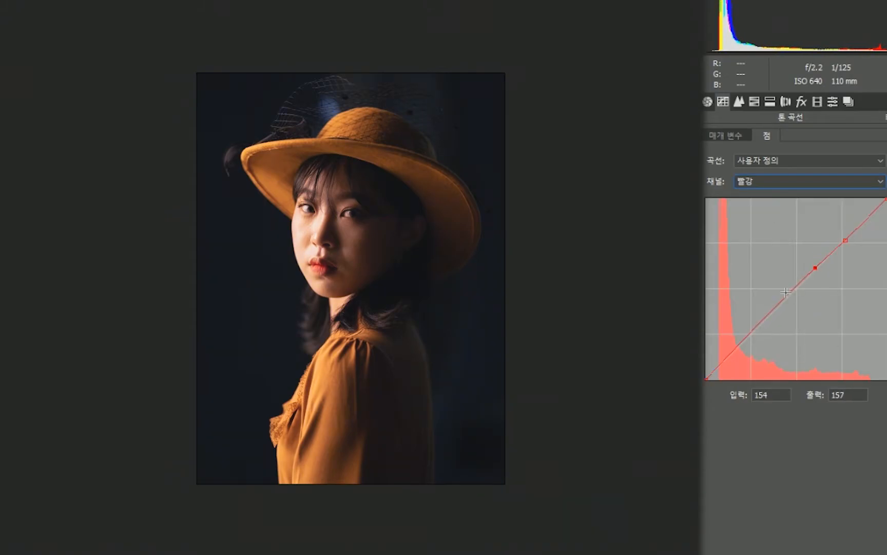
# In the basic adjustments, set the temperature to 3850, the tint to +8 and the overall saturation to +4.
pyautogui.click(707, 102)
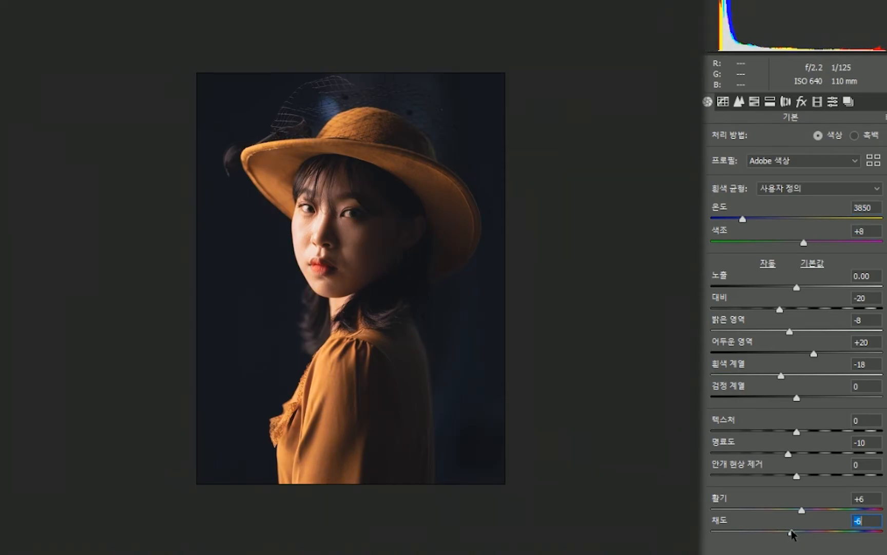
pyautogui.click(754, 101)
pyautogui.click(770, 101)
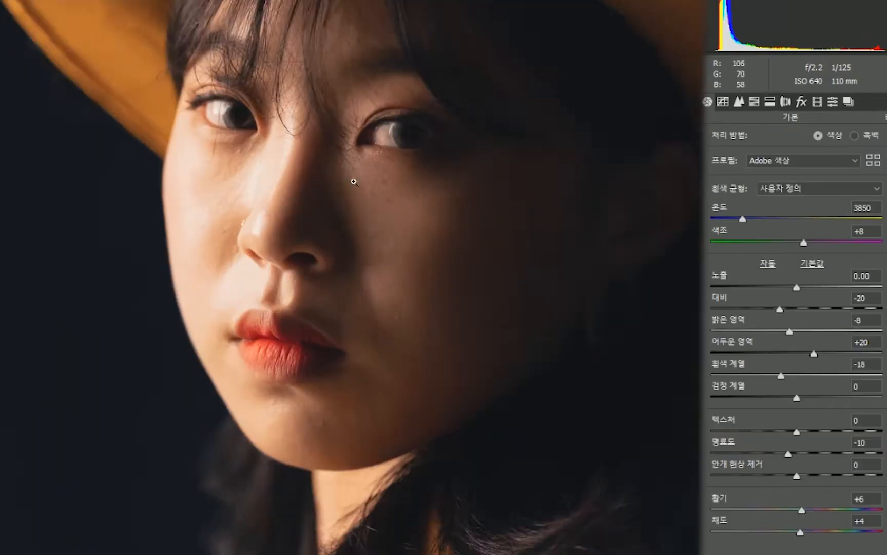
# Reset the contrast, highlights, shadows, whites and clarity of the eye's adjustment brush to 0.
pyautogui.press('k')
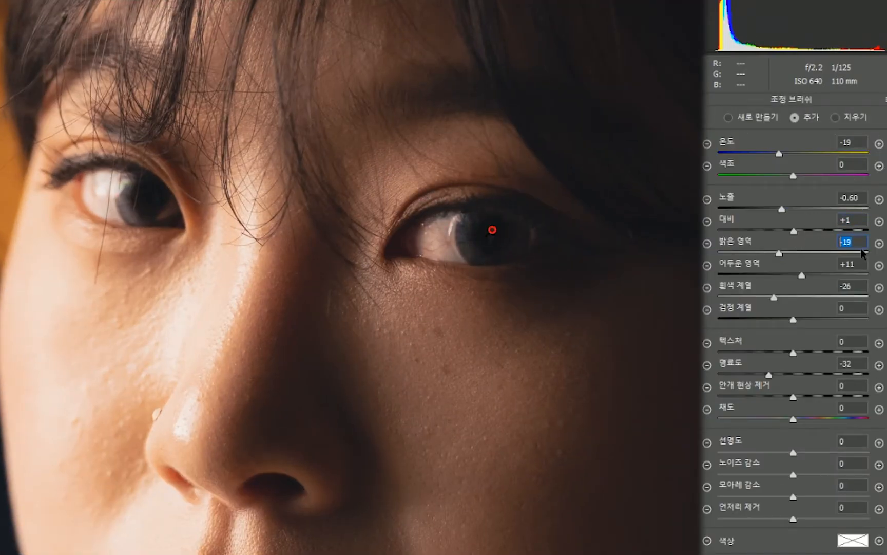
pyautogui.press('Tab')
pyautogui.press('BackSpace')
pyautogui.press('Tab')
pyautogui.press('BackSpace')
pyautogui.press('Tab')
pyautogui.press('BackSpace')
pyautogui.press('Tab')
pyautogui.press('Tab')
pyautogui.press('Tab')
pyautogui.press('BackSpace')
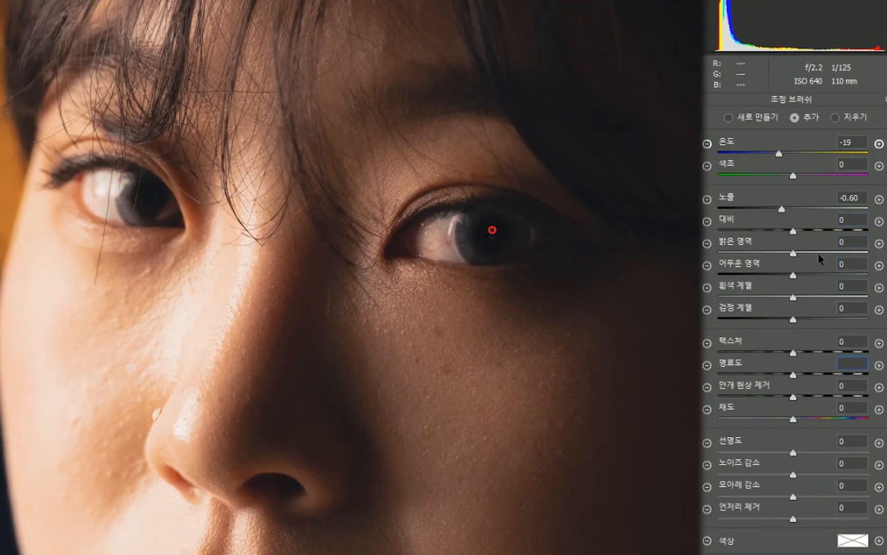
# Brighten the eyes by setting the adjustment brush's exposure to +0.75 and its temperature to 0.
pyautogui.moveTo(782, 209); pyautogui.dragTo(807, 210)
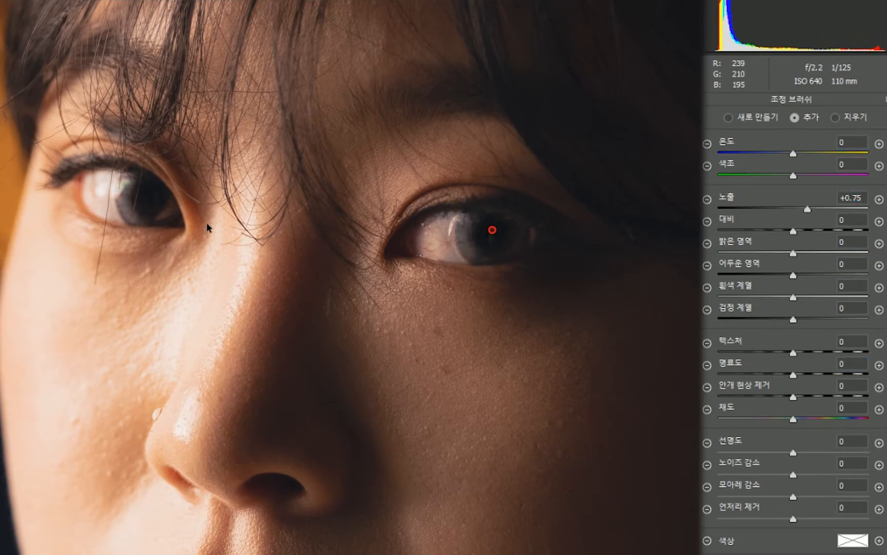
pyautogui.keyDown('alt'); pyautogui.click(287, 206); pyautogui.keyUp('alt')
pyautogui.moveTo(454, 208); pyautogui.dragTo(319, 233)
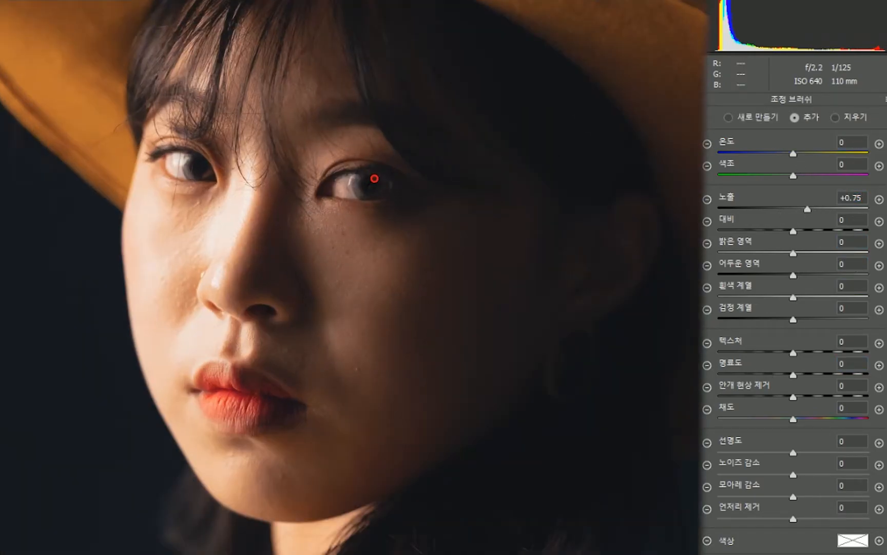
pyautogui.keyDown('alt'); pyautogui.click(546, 317); pyautogui.keyUp('alt')
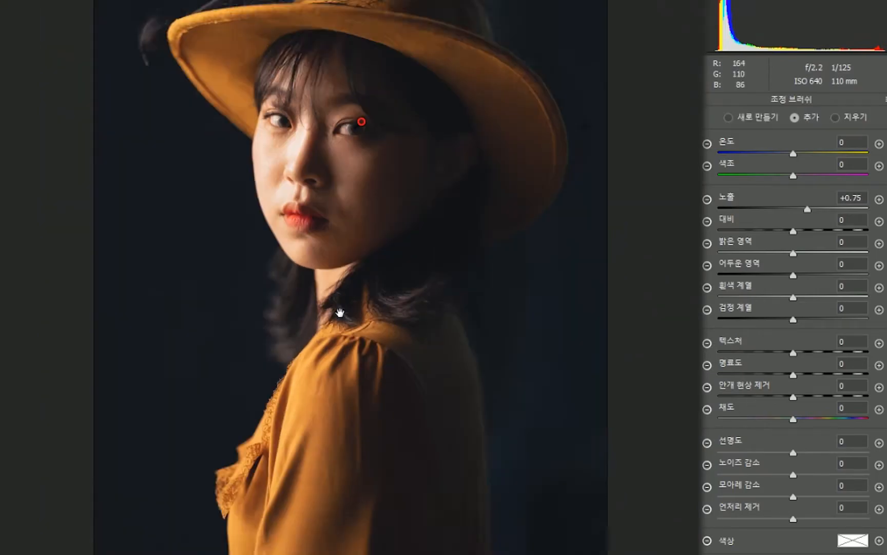
# Draw a radial filter centred on the face and clear its exposure value.
pyautogui.press('j')
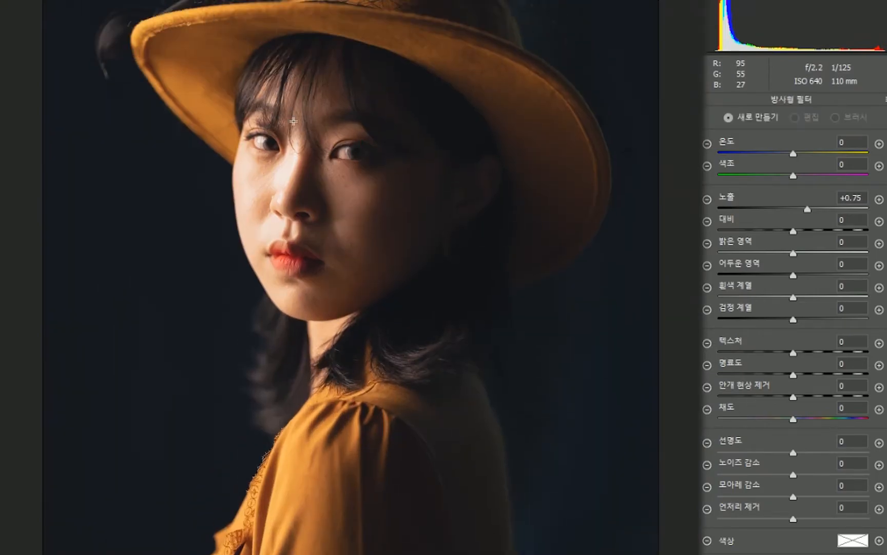
pyautogui.hotkey('ctrl', '0')
pyautogui.moveTo(333, 205); pyautogui.dragTo(400, 88)
pyautogui.doubleClick(857, 196)
pyautogui.press('BackSpace')
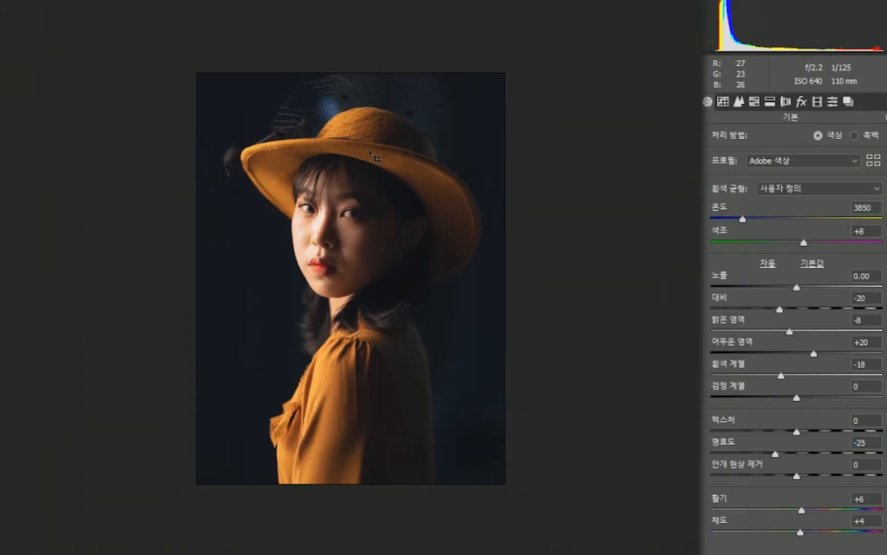
# Add a second radial filter as a tilted ellipse around the woman, with clarity -33 and lowered exposure and highlights.
pyautogui.press('j')
pyautogui.moveTo(271, 190)
pyautogui.mouseDown()
pyautogui.moveTo(382, 388)
pyautogui.moveTo(485, 263)
pyautogui.mouseUp()
pyautogui.moveTo(271, 191); pyautogui.dragTo(308, 249)
pyautogui.moveTo(483, 444); pyautogui.dragTo(483, 464)
pyautogui.moveTo(410, 169); pyautogui.dragTo(439, 163)
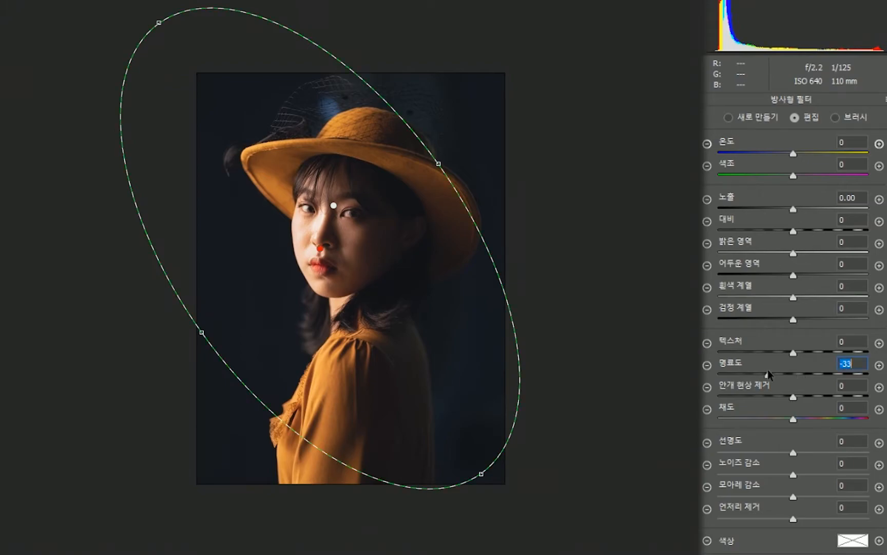
pyautogui.moveTo(799, 208); pyautogui.dragTo(781, 209)
pyautogui.moveTo(793, 253); pyautogui.dragTo(776, 252)
pyautogui.moveTo(439, 163); pyautogui.dragTo(458, 170)
pyautogui.moveTo(412, 151); pyautogui.dragTo(447, 176)
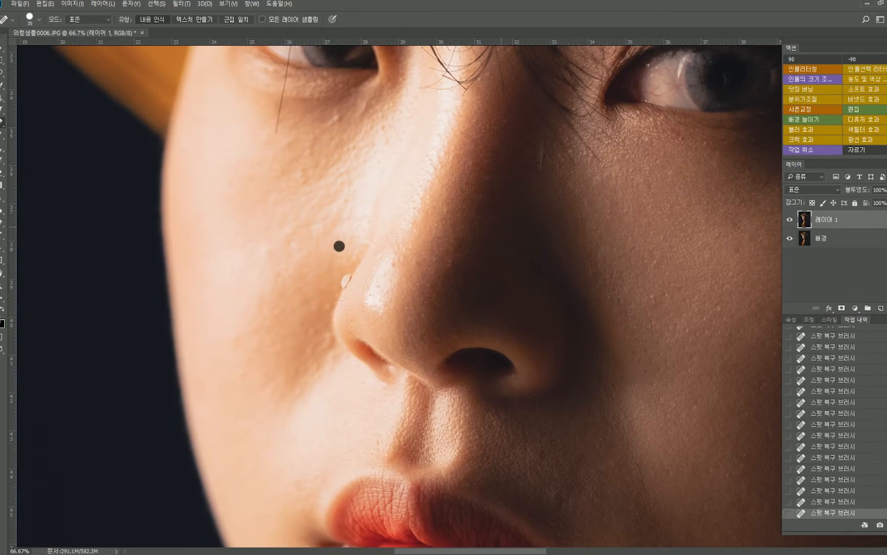
# Remove the blemishes and stray hairs on the bright cheek, under the eye and along the nose with the Spot Healing Brush.
pyautogui.moveTo(319, 153)
pyautogui.mouseDown()
pyautogui.moveTo(350, 299)
pyautogui.moveTo(314, 350)
pyautogui.moveTo(307, 403)
pyautogui.mouseUp()
pyautogui.scroll(2, 307, 213)
pyautogui.press('p')
pyautogui.press('j')
pyautogui.moveTo(333, 259); pyautogui.dragTo(324, 303)
pyautogui.press('[')
pyautogui.press('[')
pyautogui.moveTo(342, 198); pyautogui.dragTo(336, 251)
pyautogui.moveTo(348, 158); pyautogui.dragTo(343, 195)
pyautogui.moveTo(358, 153); pyautogui.dragTo(343, 244)
pyautogui.moveTo(340, 212); pyautogui.dragTo(334, 259)
pyautogui.moveTo(347, 159); pyautogui.dragTo(340, 210)
pyautogui.moveTo(436, 193); pyautogui.dragTo(425, 256)
pyautogui.click(426, 250)
# Clean the stray hairs off the eye on the bright side with the Spot Healing Brush and Clone Stamp.
pyautogui.scroll(2, 455, 244)
pyautogui.moveTo(339, 291); pyautogui.dragTo(324, 340)
pyautogui.moveTo(346, 188); pyautogui.dragTo(349, 209)
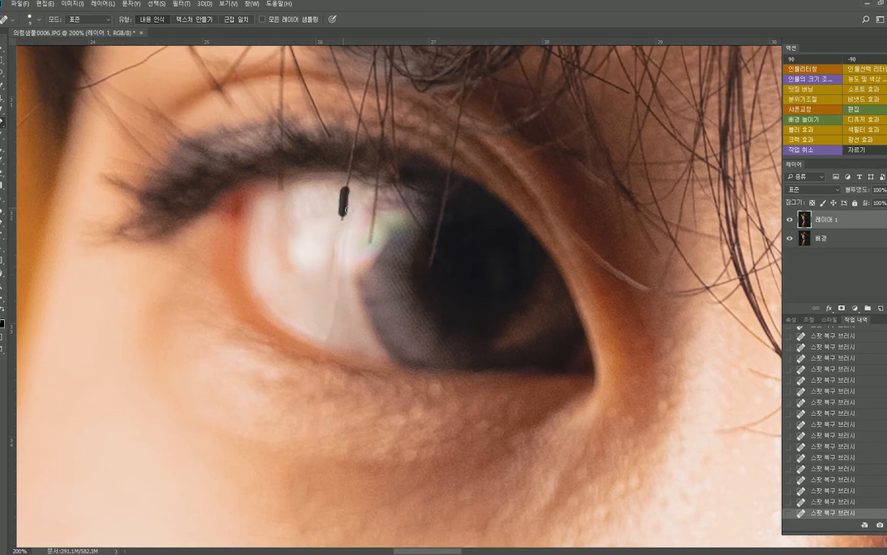
pyautogui.press('s')
pyautogui.moveTo(341, 308); pyautogui.dragTo(337, 311)
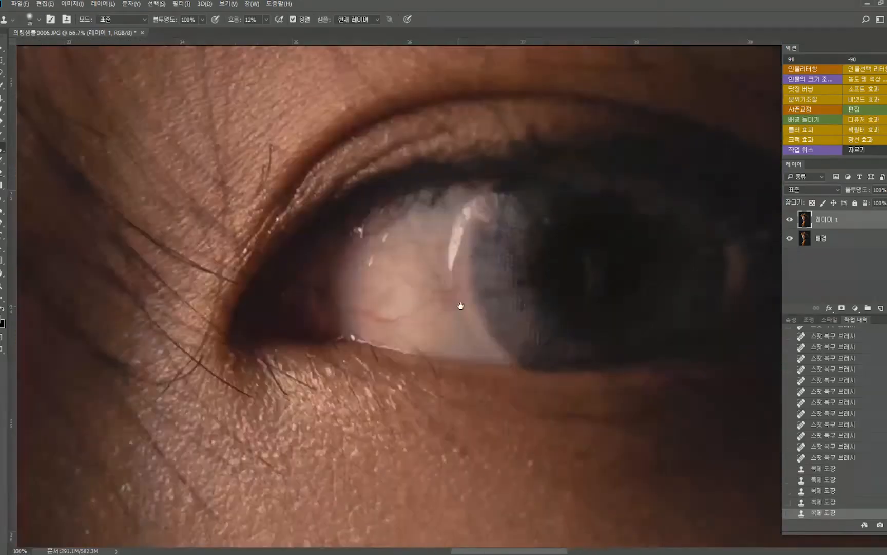
# Heal the veins in the white of the shaded eye with the Spot Healing Brush.
pyautogui.press('j')
pyautogui.hotkey('ctrl', '+')
pyautogui.moveTo(408, 316); pyautogui.dragTo(445, 293)
pyautogui.moveTo(380, 323)
pyautogui.mouseDown()
pyautogui.moveTo(420, 325)
pyautogui.moveTo(338, 319)
pyautogui.mouseUp()
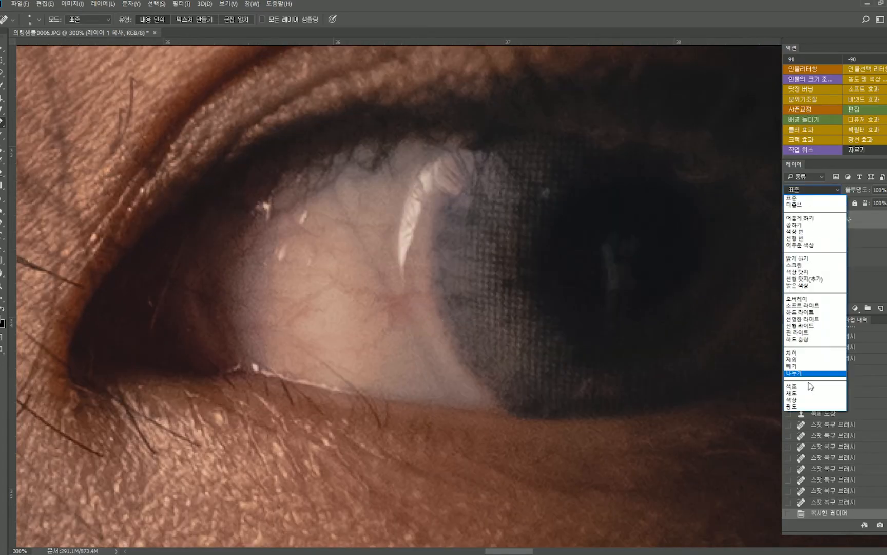
# Change the duplicated layer's blend mode, brush over the redness in the shaded eye's white, and merge the layer down.
pyautogui.click(816, 382)
pyautogui.moveTo(397, 327)
pyautogui.mouseDown()
pyautogui.moveTo(360, 303)
pyautogui.moveTo(390, 308)
pyautogui.moveTo(444, 285)
pyautogui.mouseUp()
pyautogui.hotkey('ctrl', '-')
pyautogui.hotkey('ctrl', '-')
pyautogui.hotkey('ctrl', '-')
pyautogui.hotkey('ctrl', '-')
pyautogui.moveTo(392, 292)
pyautogui.mouseDown()
pyautogui.moveTo(380, 310)
pyautogui.moveTo(540, 190)
pyautogui.mouseUp()
pyautogui.hotkey('ctrl', '+')
# Smooth the bright cheek and under-eye skin with the Clone Stamp at 12% flow.
pyautogui.press('s')
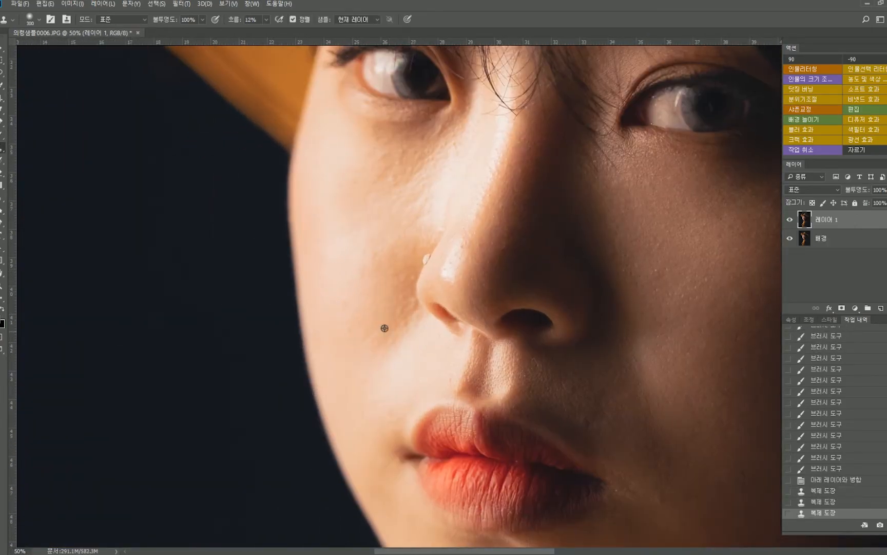
pyautogui.click(391, 329)
pyautogui.scroll(2, 357, 251)
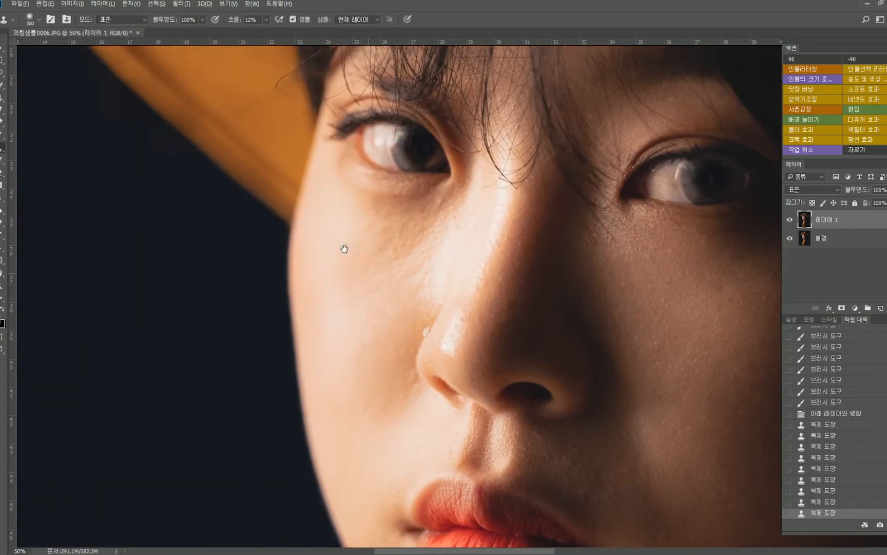
pyautogui.click(411, 231)
pyautogui.click(413, 251)
pyautogui.click(400, 267)
pyautogui.click(390, 282)
pyautogui.moveTo(396, 427); pyautogui.dragTo(436, 353)
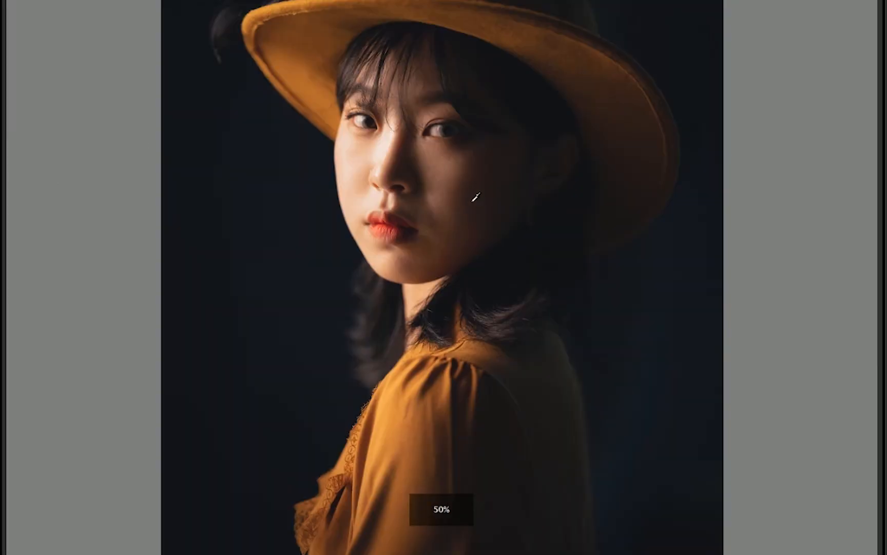
# Retouch the portrait's skin with the portrait retouching action, keeping a masked layer copy at 61% opacity.
pyautogui.click(792, 128)
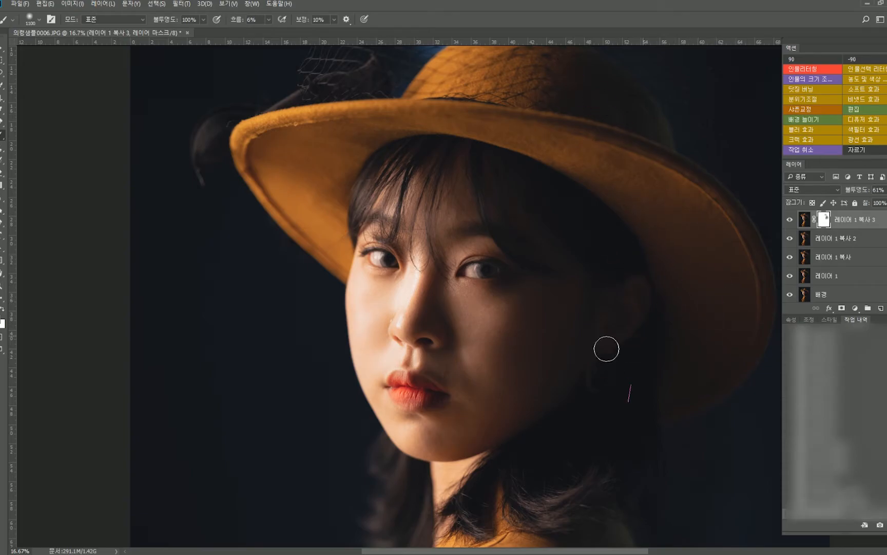
pyautogui.scroll(-2, 577, 301)
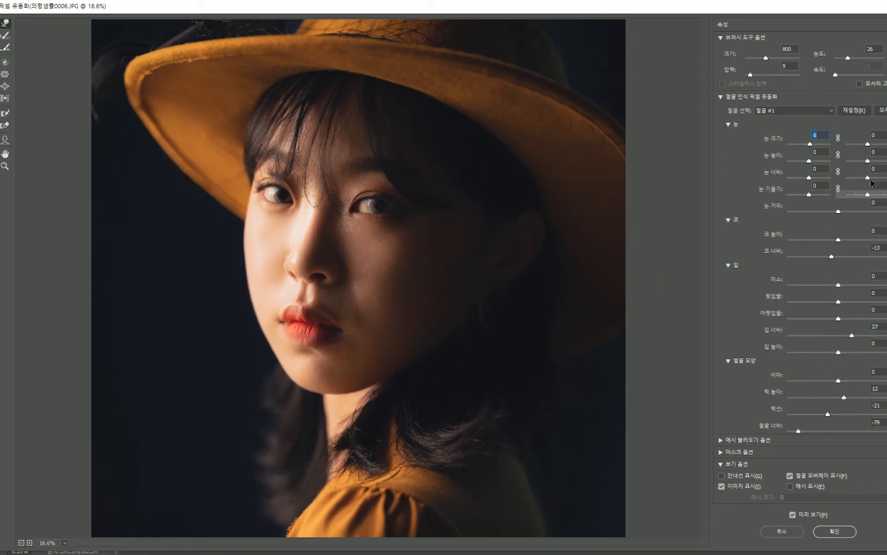
# Apply Liquify to the face with eye size 6, nose width -13, mouth width 27, chin height 12, jawline -21 and face width -79.
pyautogui.hotkey('ctrl', '-')
pyautogui.click(839, 533)
pyautogui.hotkey('ctrl', '+')
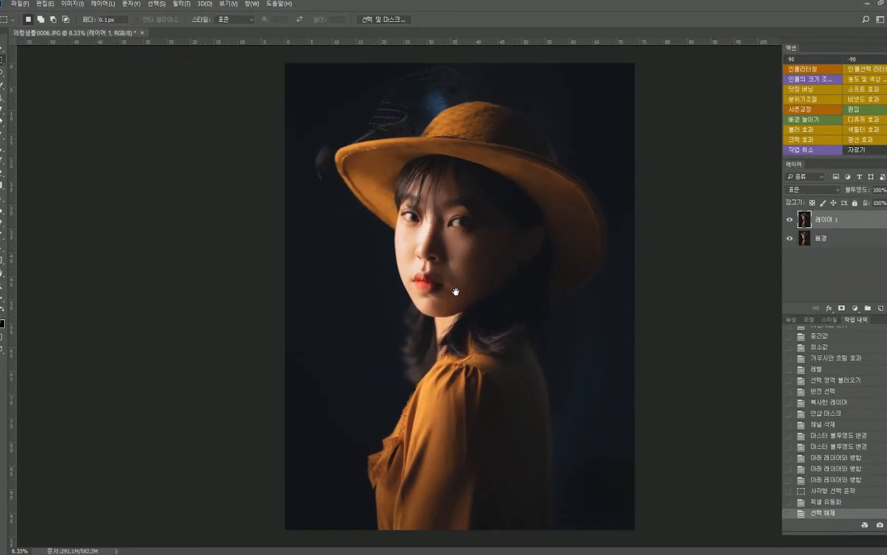
# Reopen Liquify and push the blouse's front ruffle outward with a brush of about size 2600.
pyautogui.hotkey('ctrl', 'shift', 'x')
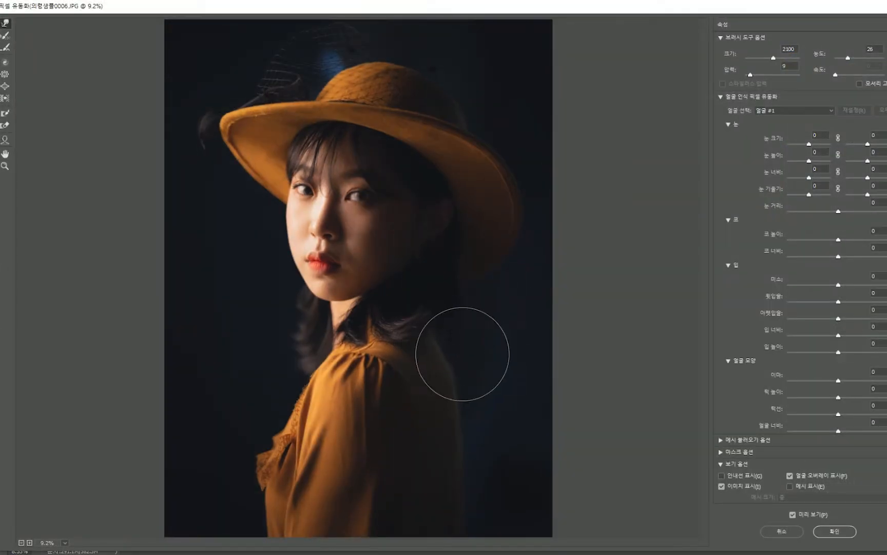
pyautogui.press(']')
pyautogui.press(']')
pyautogui.press(']')
pyautogui.press(']')
pyautogui.press(']')
pyautogui.press(']')
pyautogui.moveTo(275, 475); pyautogui.dragTo(257, 441)
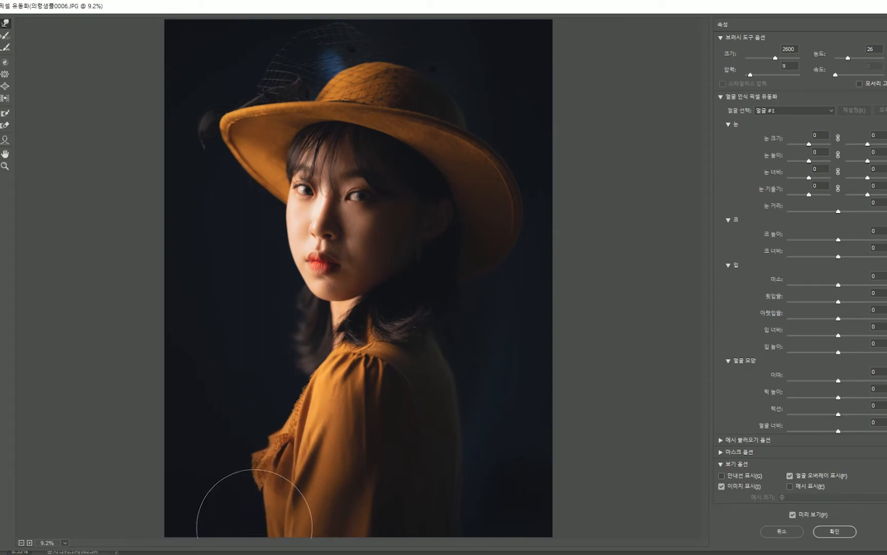
# Refine the body outline below the ruffle with varying brush sizes up to 2500 and apply the Liquify filter.
pyautogui.press('[')
pyautogui.press('[')
pyautogui.press('[')
pyautogui.press('[')
pyautogui.press('[')
pyautogui.press('[')
pyautogui.press('[')
pyautogui.press('[')
pyautogui.press('[')
pyautogui.press('[')
pyautogui.press('[')
pyautogui.press('[')
pyautogui.press('[')
pyautogui.press('[')
pyautogui.press('[')
pyautogui.press(']')
pyautogui.press(']')
pyautogui.press(']')
pyautogui.press(']')
pyautogui.press(']')
pyautogui.press(']')
pyautogui.press(']')
pyautogui.press(']')
pyautogui.press(']')
pyautogui.press(']')
pyautogui.press(']')
pyautogui.press(']')
pyautogui.press(']')
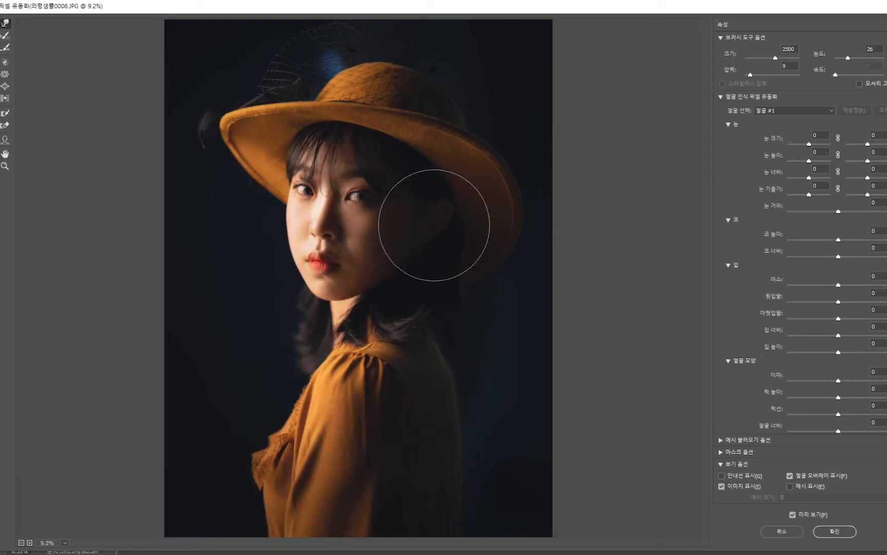
pyautogui.click(834, 531)
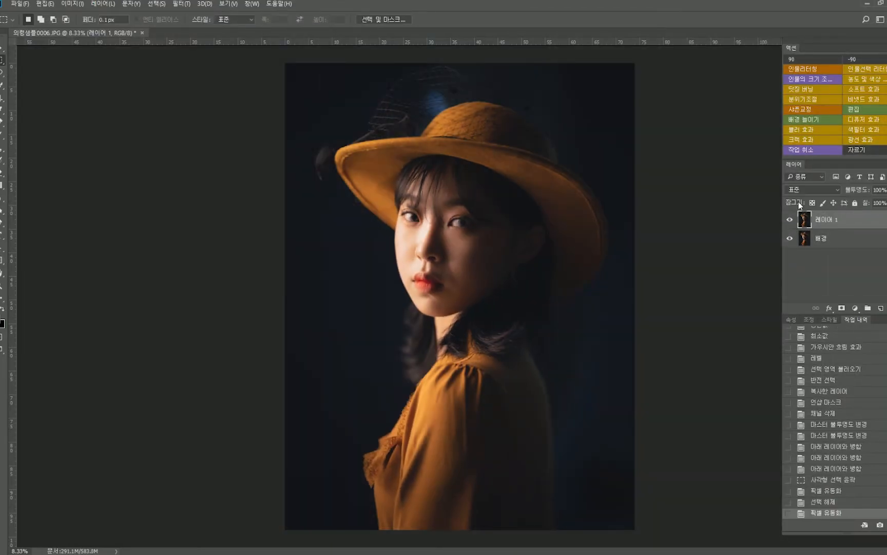
# Add a solid orange colour fill layer above the portrait layer.
pyautogui.hotkey('ctrl', '-')
pyautogui.click(701, 212)
pyautogui.click(833, 175)
# Try several blend modes on the fill layer, settle on Lighten, and lower its opacity.
pyautogui.click(809, 177)
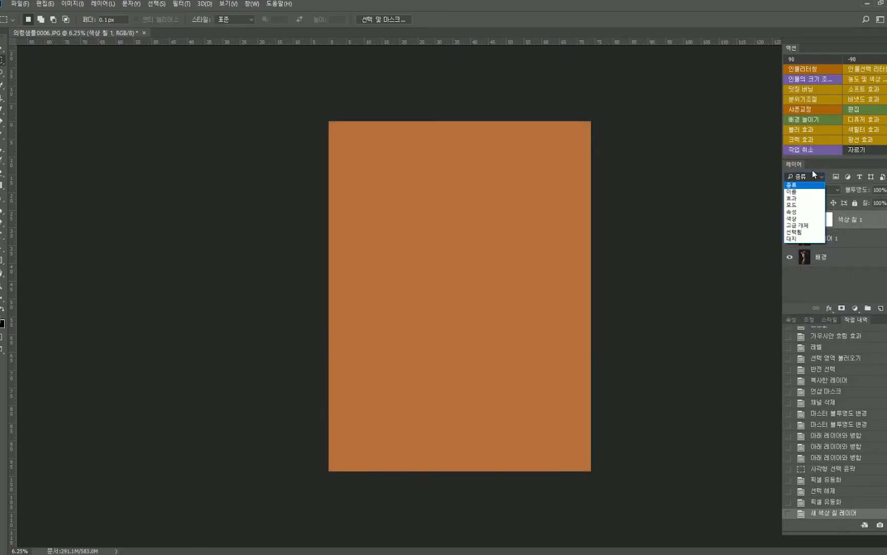
pyautogui.click(812, 190)
pyautogui.click(801, 213)
pyautogui.press('Down')
pyautogui.press('Down')
pyautogui.press('Down')
pyautogui.press('Down')
pyautogui.press('Down')
pyautogui.press('Down')
pyautogui.press('Down')
pyautogui.press('Up')
pyautogui.press('Up')
pyautogui.moveTo(866, 201); pyautogui.dragTo(847, 199)
# Change the fill layer's colour to blue and set its opacity to 4%.
pyautogui.doubleClick(807, 220)
pyautogui.click(757, 217)
pyautogui.click(700, 210)
pyautogui.moveTo(757, 217)
pyautogui.mouseDown()
pyautogui.moveTo(747, 224)
pyautogui.moveTo(747, 216)
pyautogui.moveTo(689, 205)
pyautogui.moveTo(704, 193)
pyautogui.moveTo(746, 227)
pyautogui.moveTo(753, 216)
pyautogui.mouseUp()
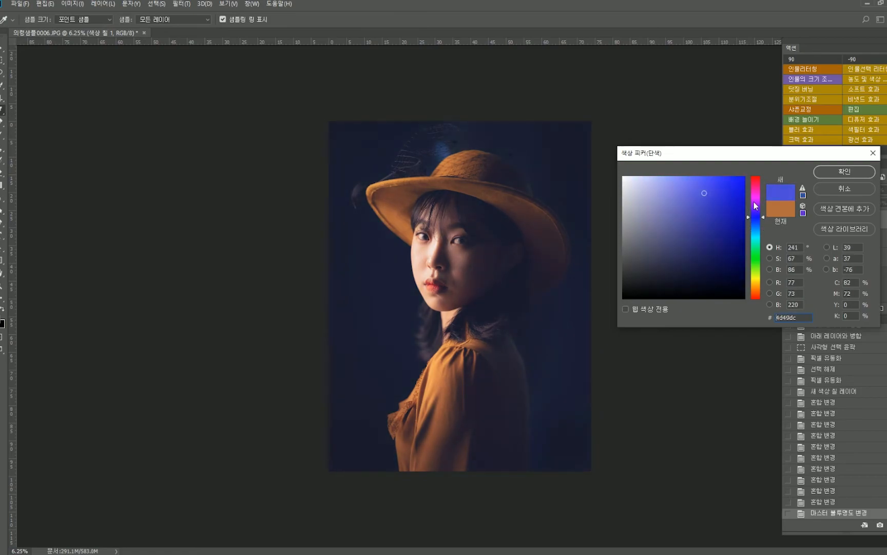
pyautogui.press('Return')
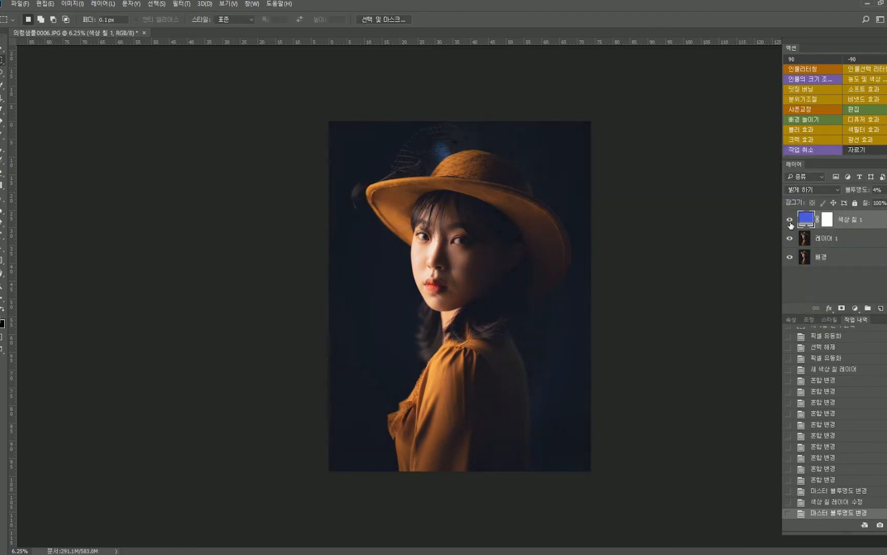
# Merge the blue fill layer down into the portrait layer and start applying a filter to it.
pyautogui.click(181, 3)
pyautogui.click(329, 205)
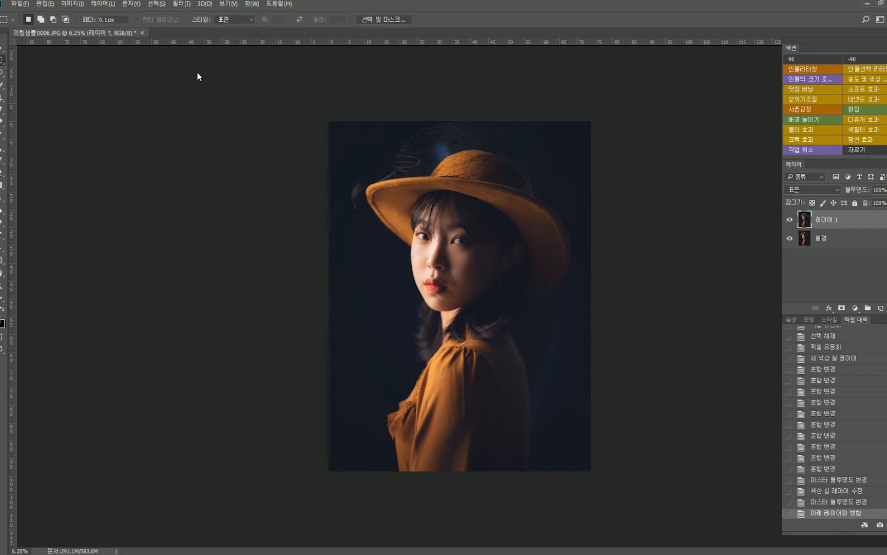